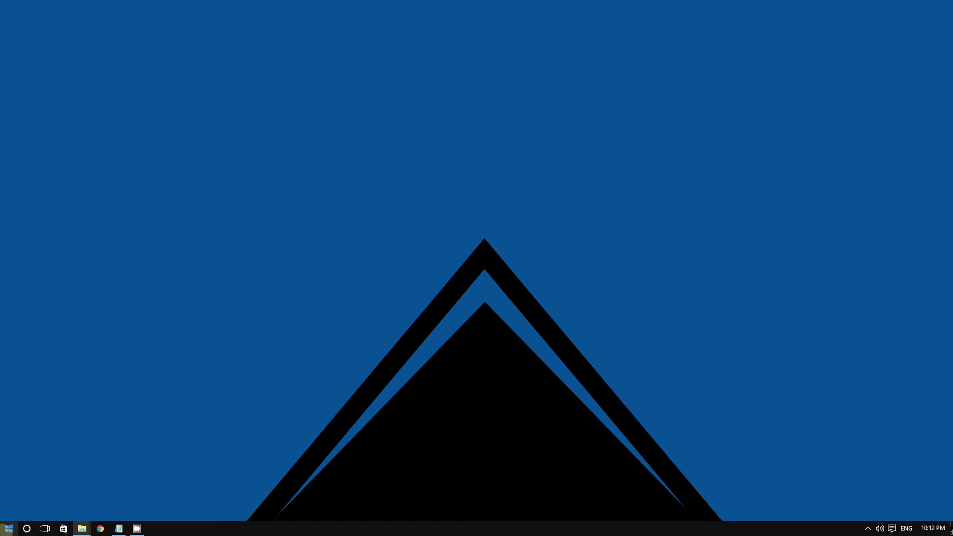
- Launch Notepad from the Start search, reposition its window, and minimize it
left_click(9, 529)
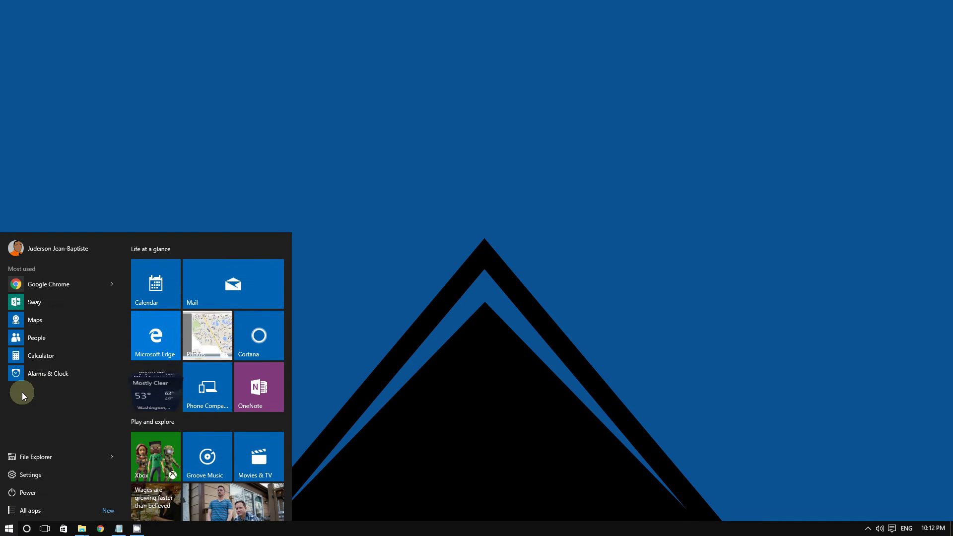
type("notepad")
key("Return")
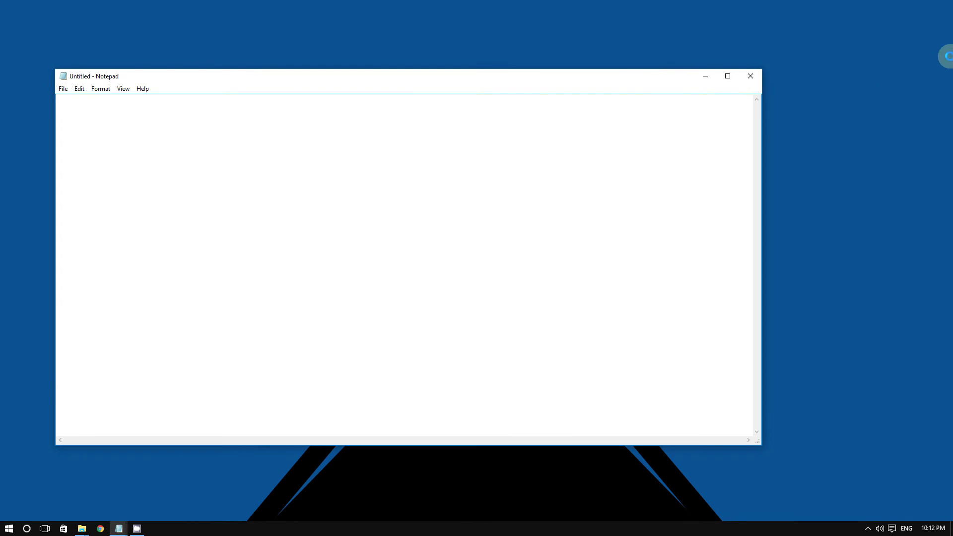
left_click_drag(502, 81, 918, 62)
left_click_drag(948, 3, 472, 59)
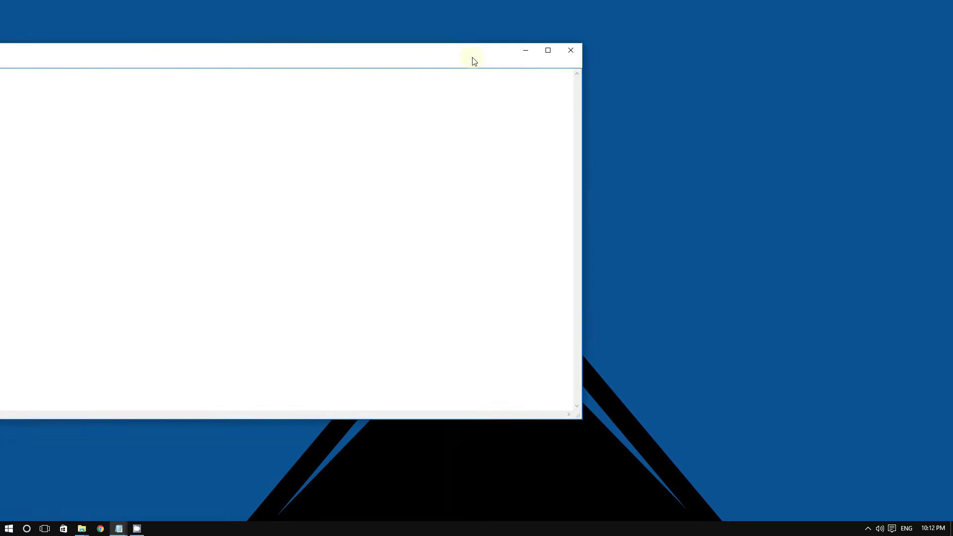
left_click(521, 52)
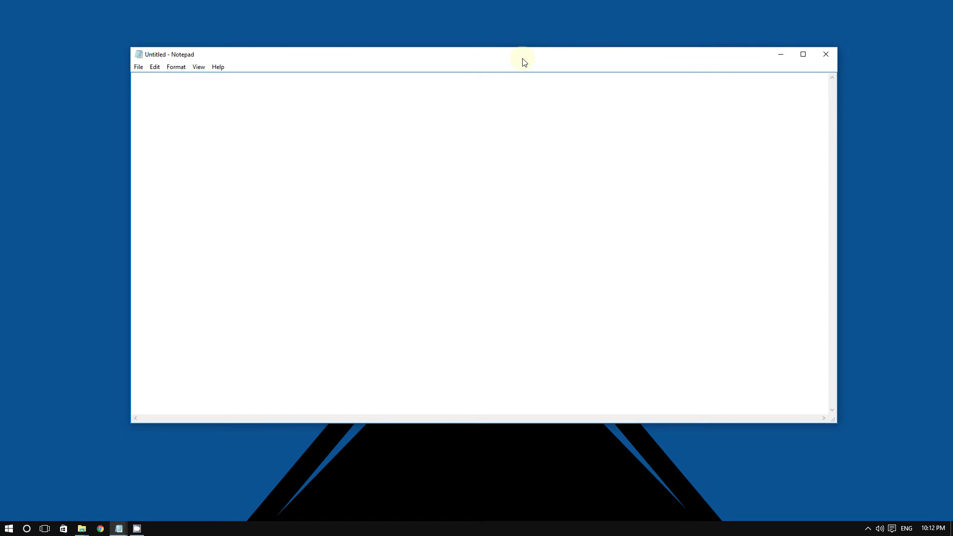
left_click(783, 54)
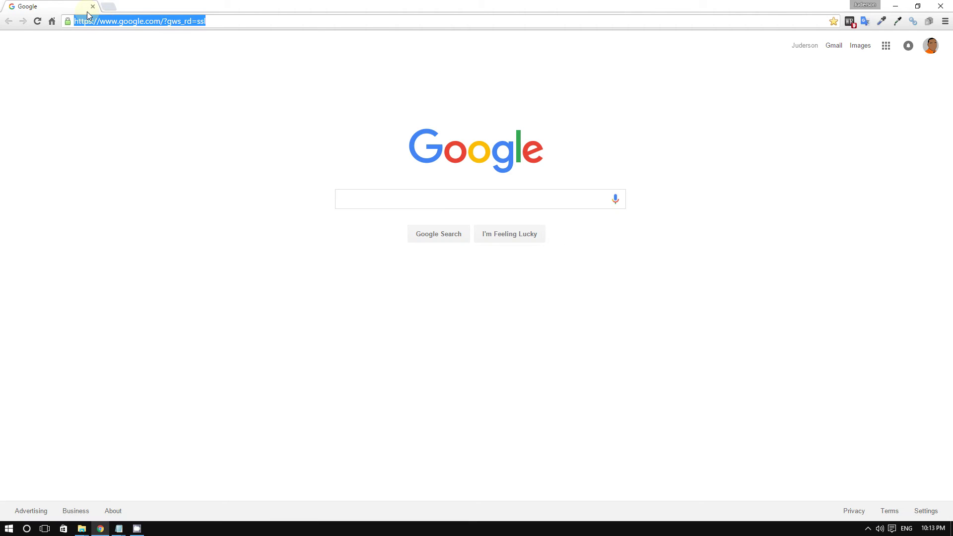
- Go to jide.com and request the 64-bit Remix OS for PC download
type("jid")
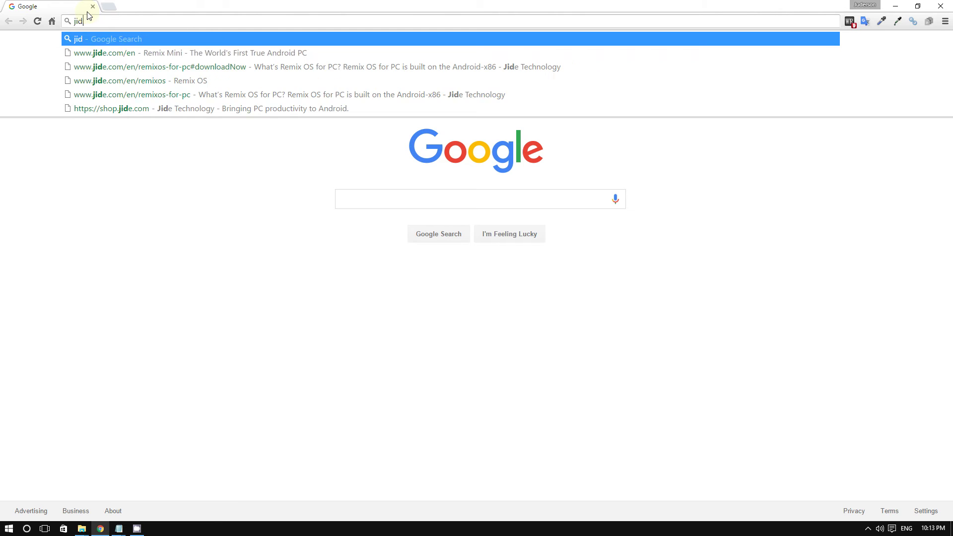
type("e.com")
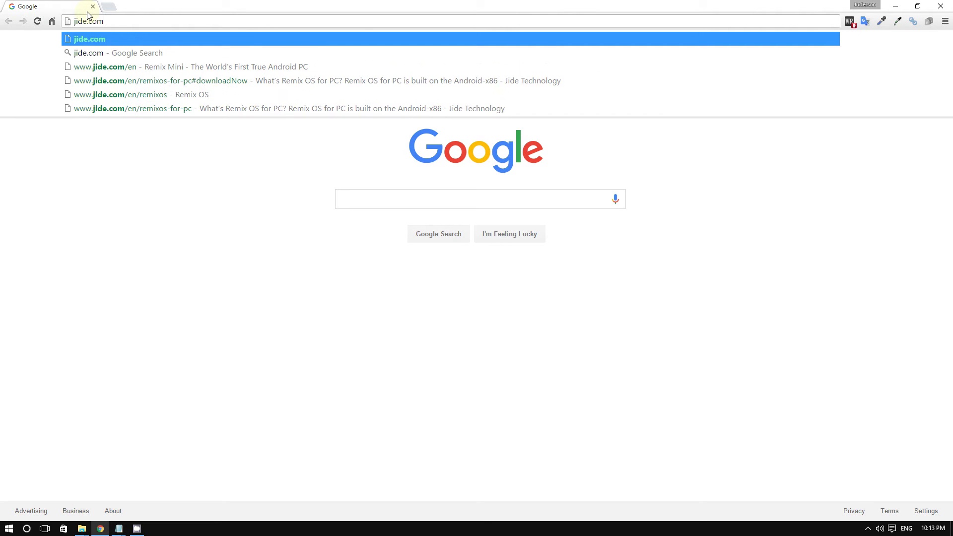
key("Return")
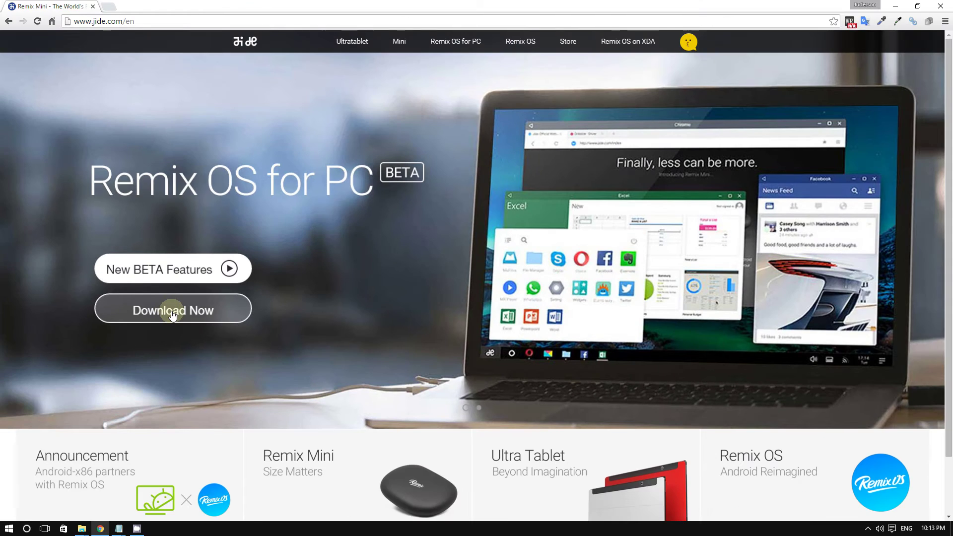
left_click(172, 312)
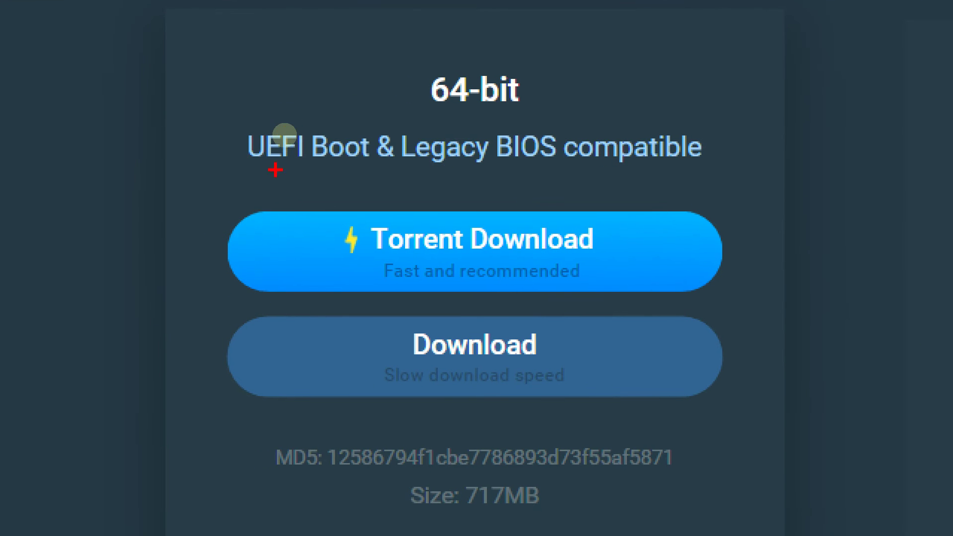
left_click_drag(252, 172, 699, 175)
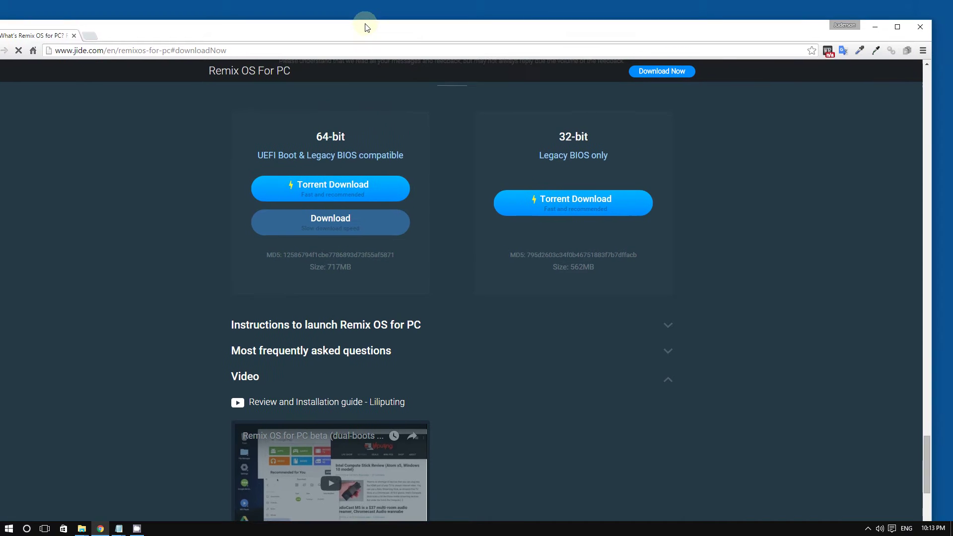
left_click(375, 203)
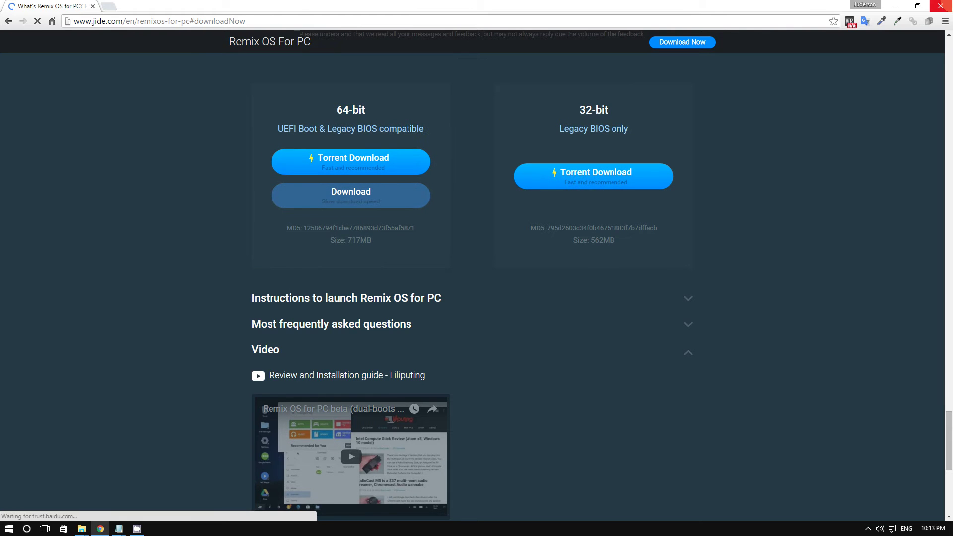
left_click(941, 6)
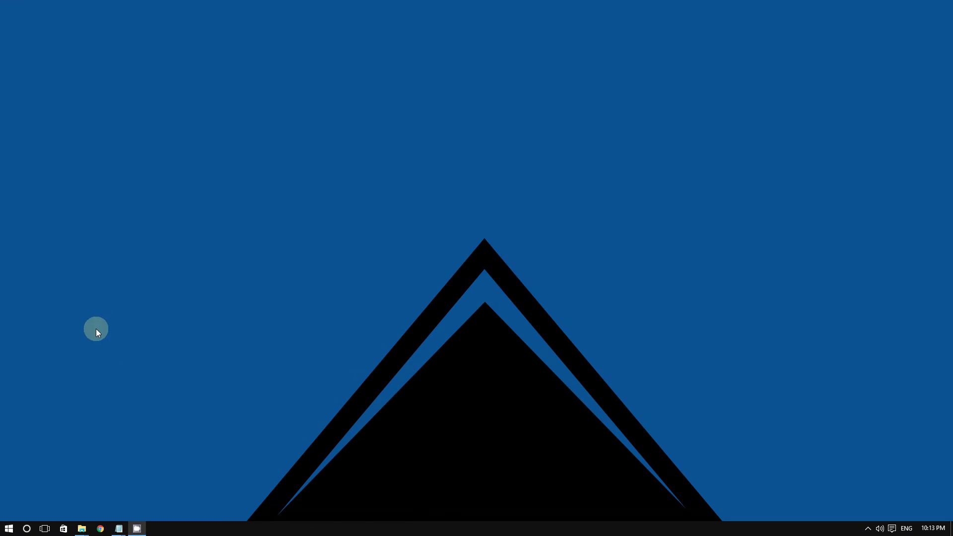
mouse_move(82, 527)
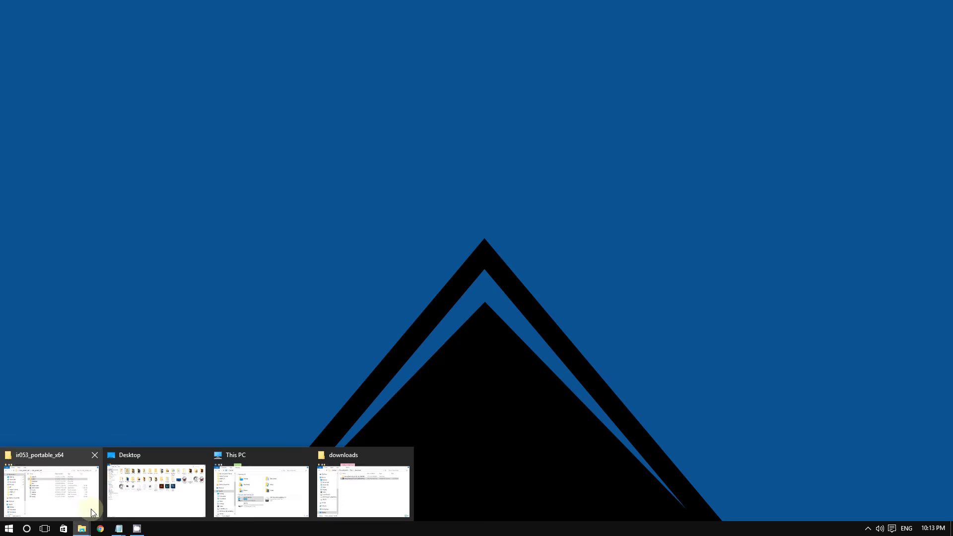
mouse_move(147, 475)
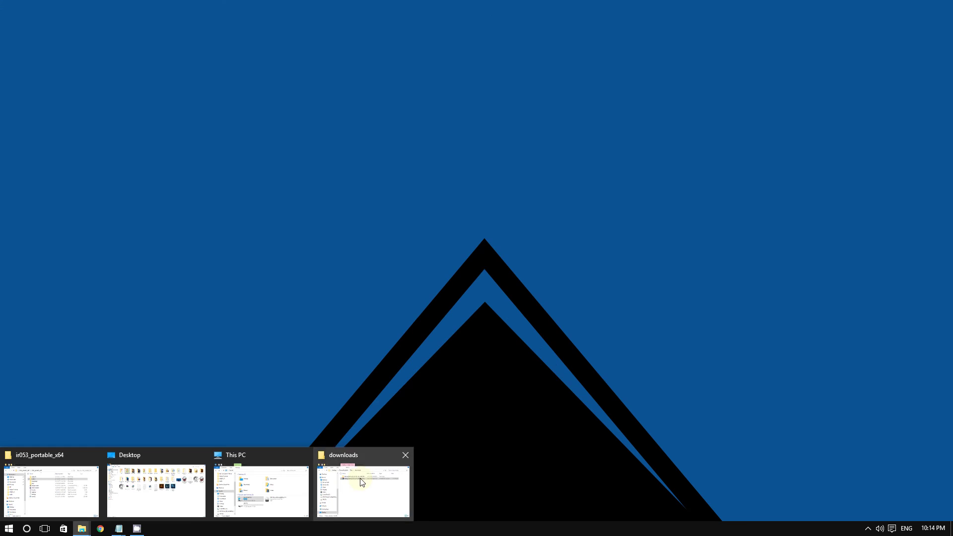
left_click(368, 457)
left_click(640, 144)
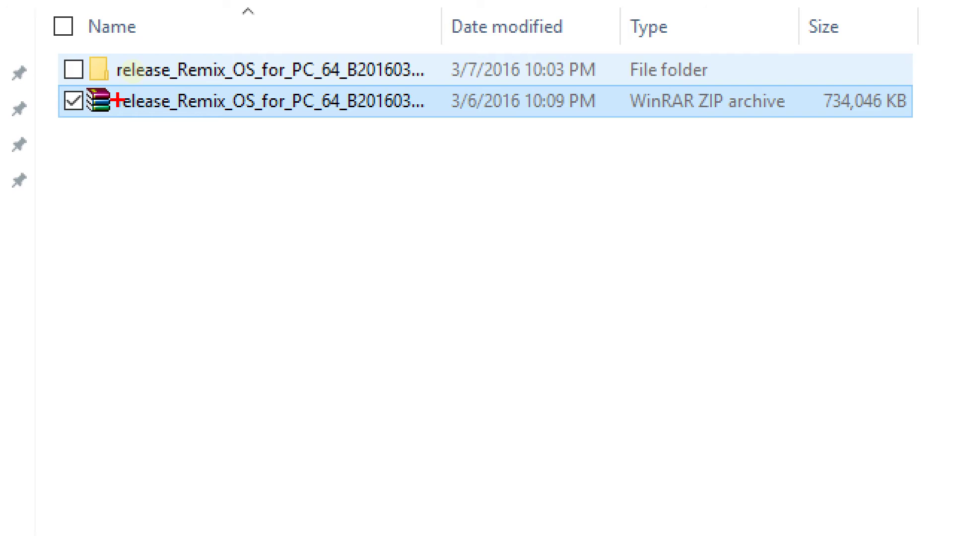
double_click(205, 73)
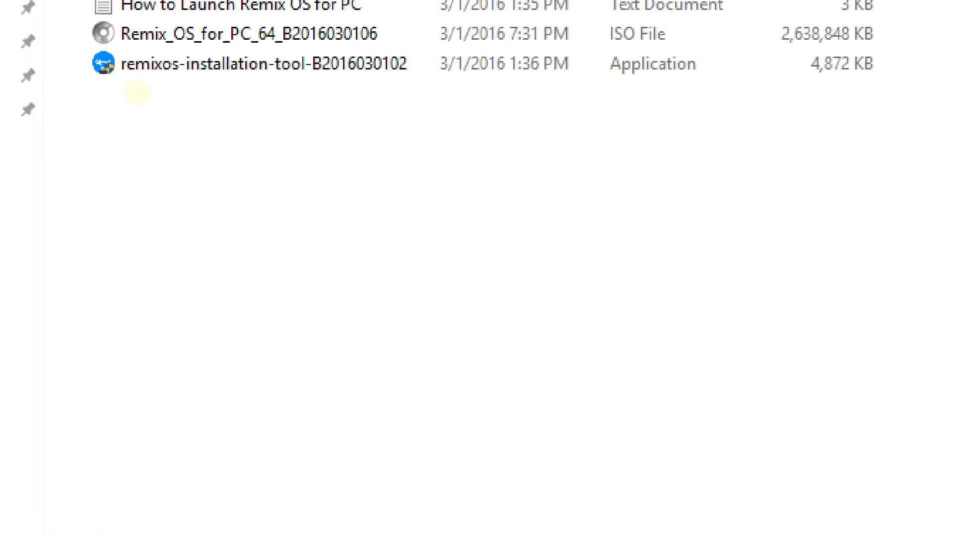
left_click_drag(184, 83, 376, 88)
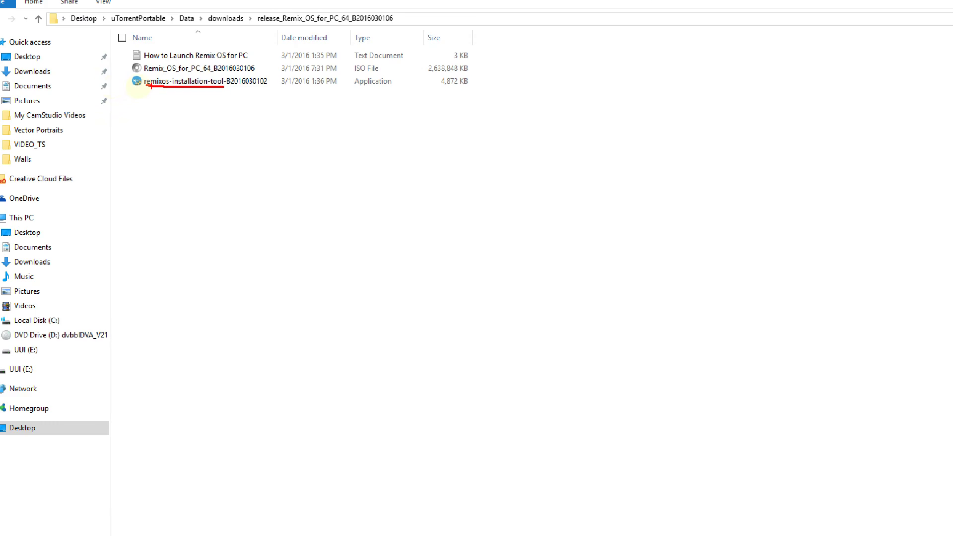
- Launch remixos-installation-tool and move its window up and left
double_click(195, 83)
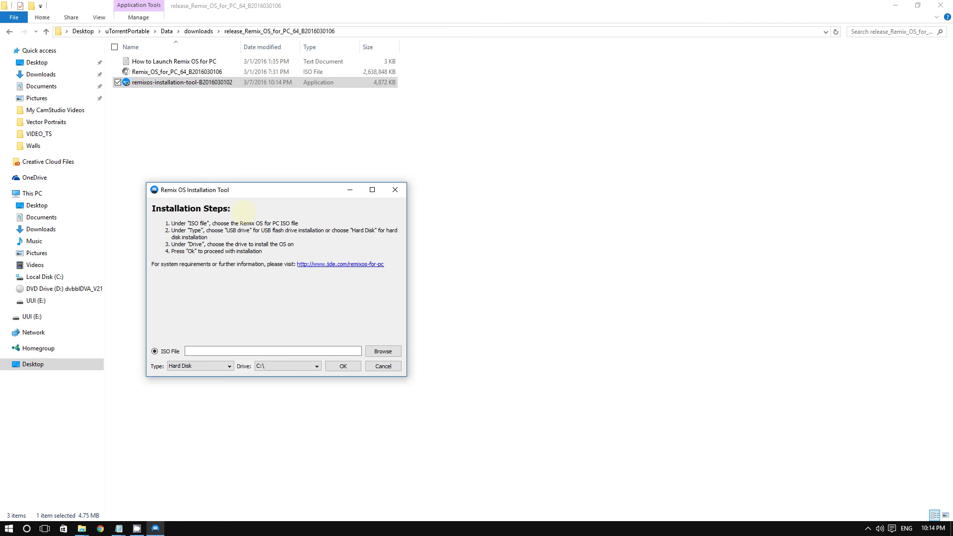
left_click_drag(251, 189, 245, 119)
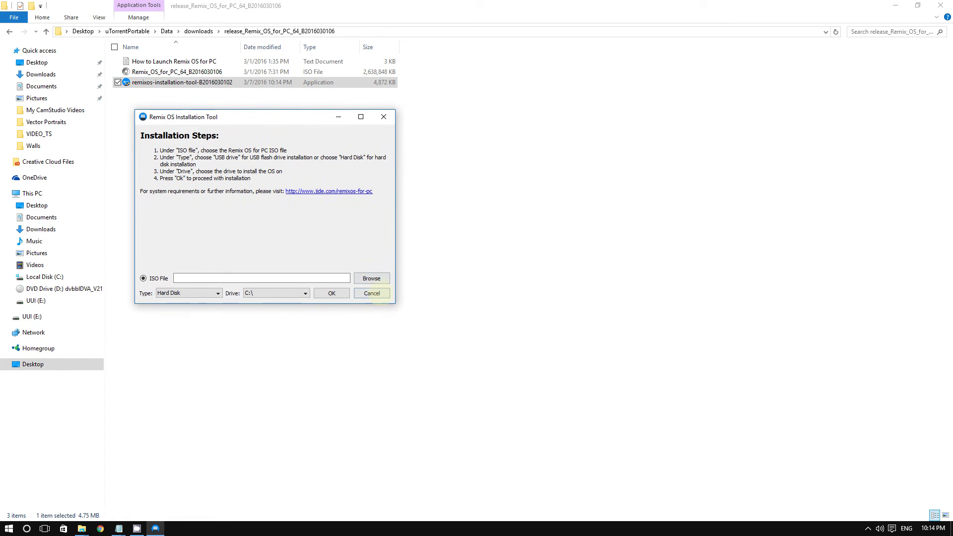
- Open the ISO file picker and search the Desktop and uTorrentPortable folders for the image
left_click(372, 278)
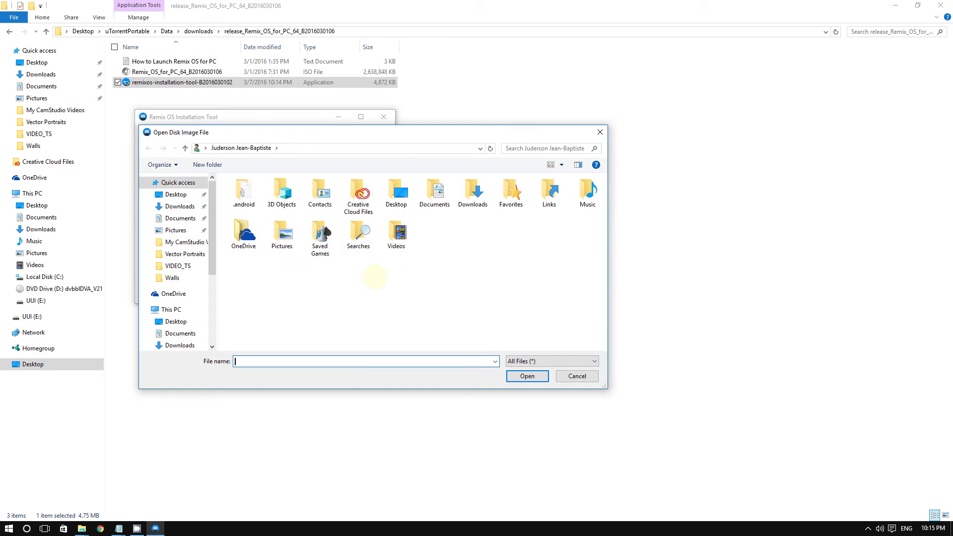
left_click(175, 194)
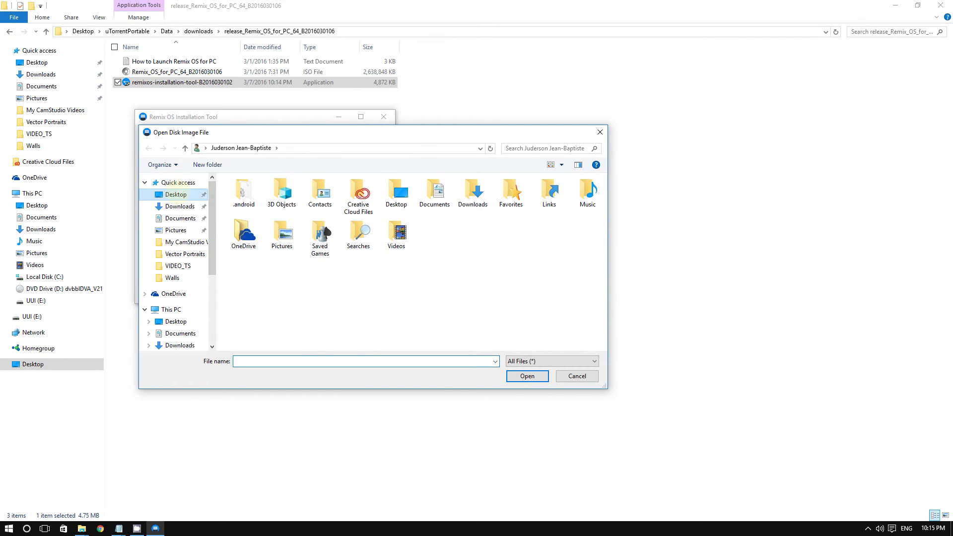
scroll(444, 217, "down", 10)
scroll(469, 242, "up", 10)
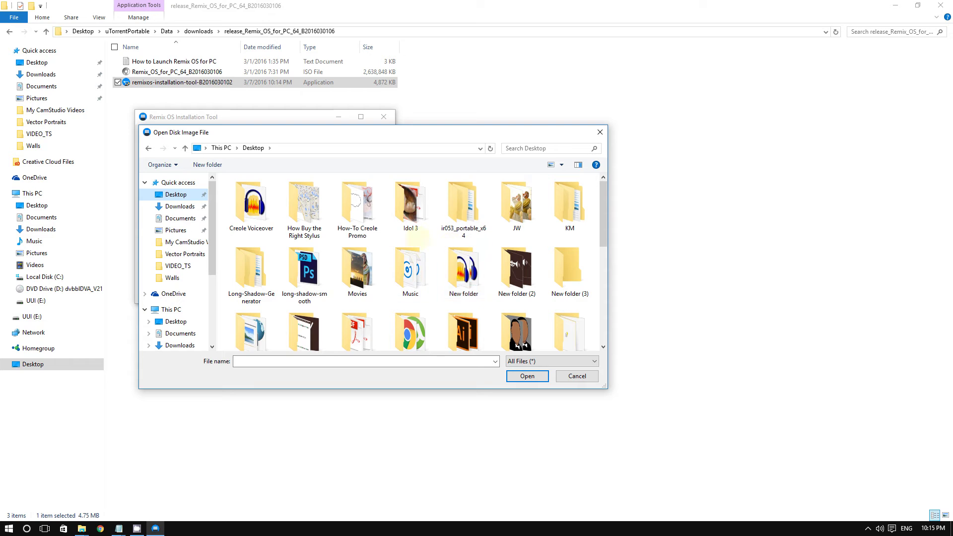
scroll(378, 234, "down", 10)
scroll(397, 248, "up", 9)
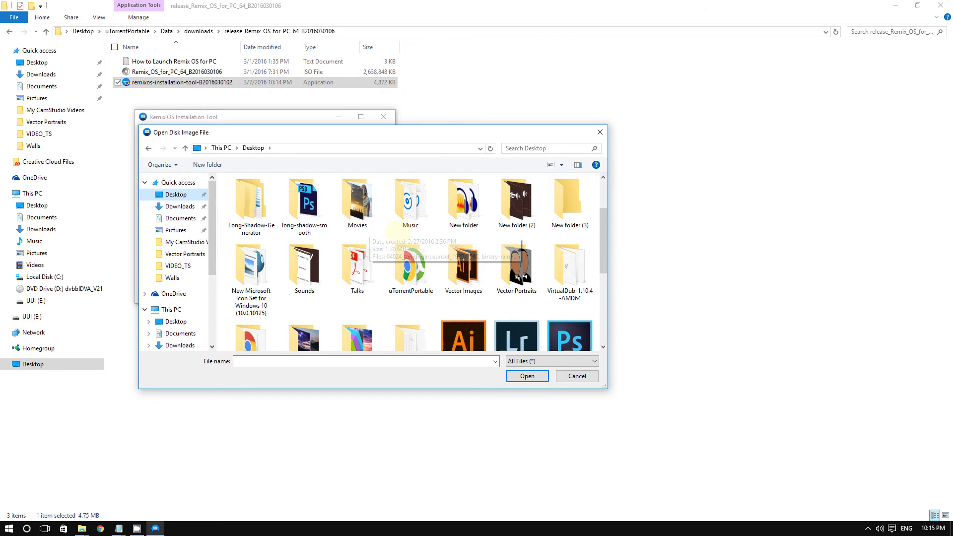
double_click(422, 271)
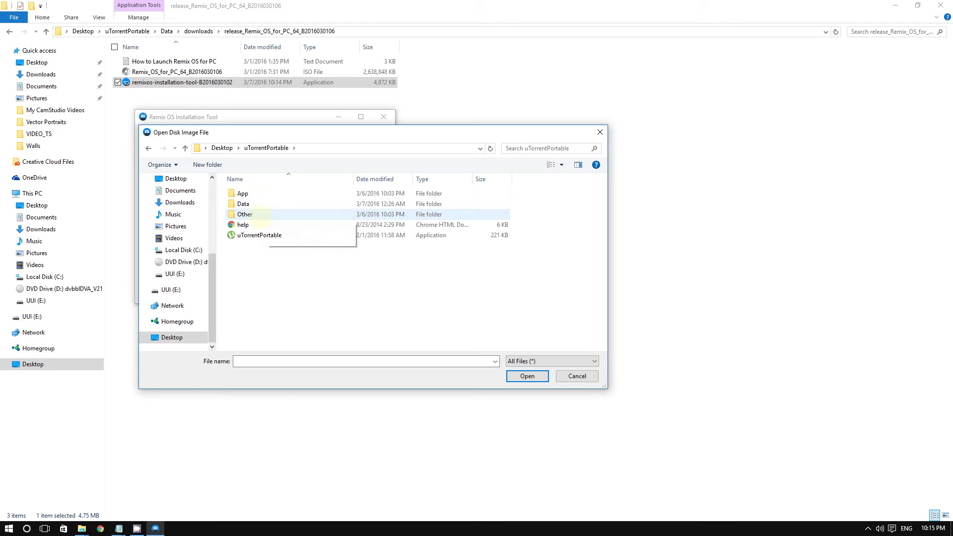
double_click(258, 215)
left_click(149, 148)
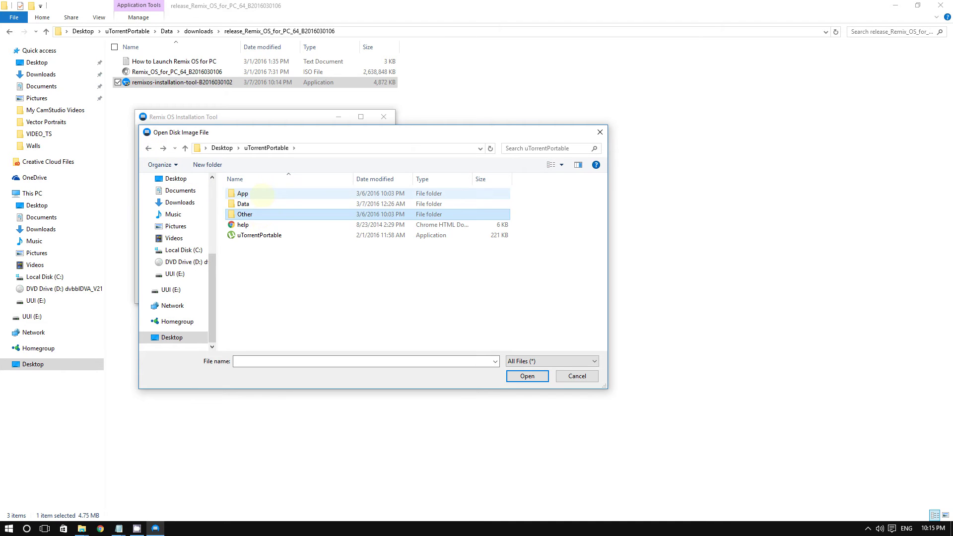
double_click(244, 194)
left_click(149, 148)
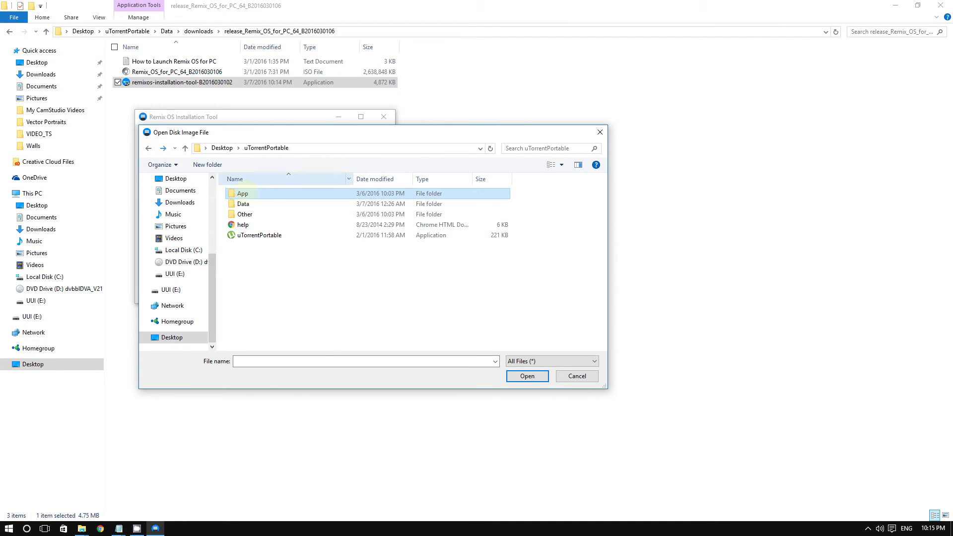
double_click(248, 203)
double_click(252, 193)
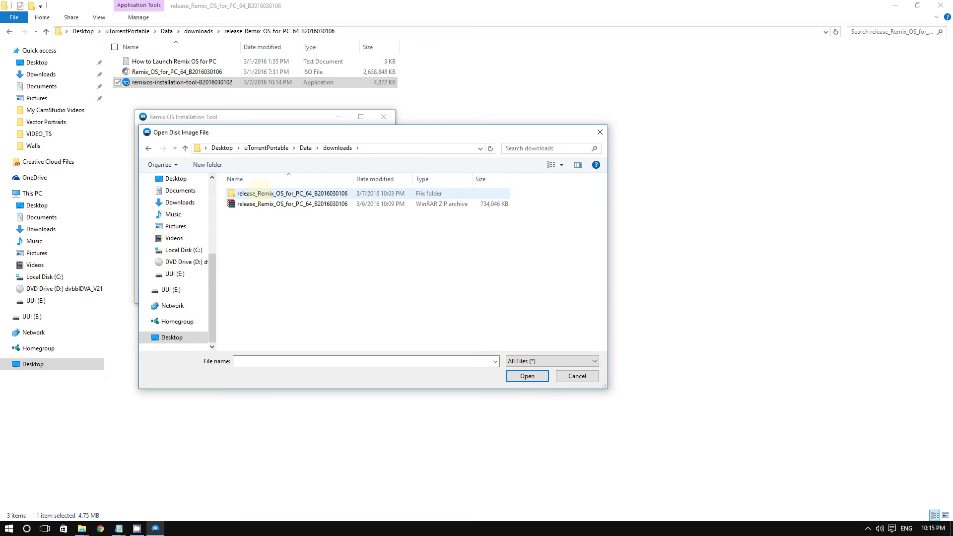
double_click(303, 193)
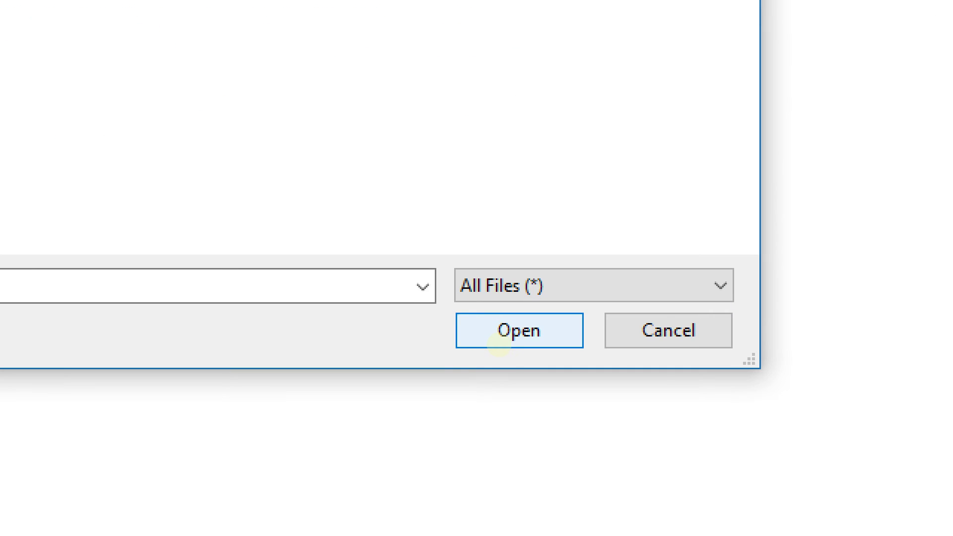
left_click(271, 168)
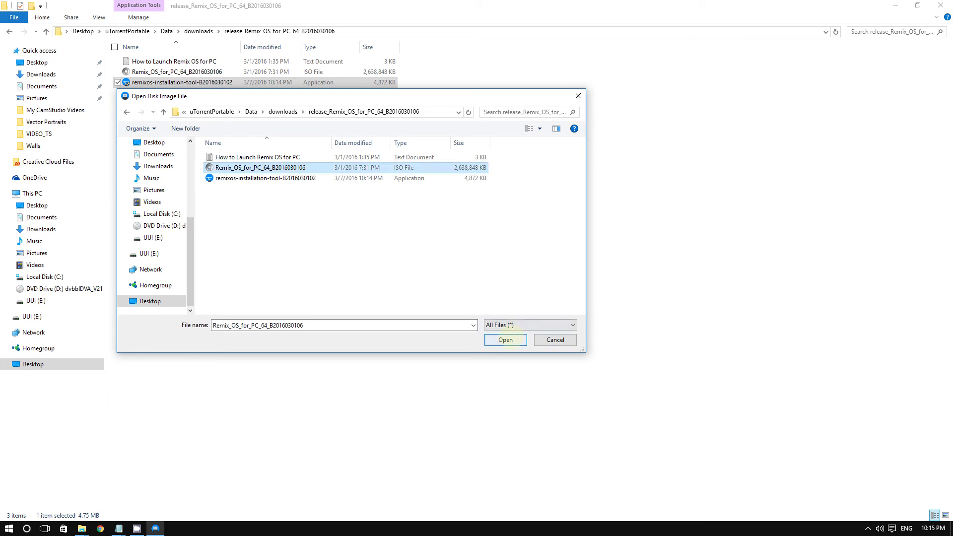
left_click(507, 339)
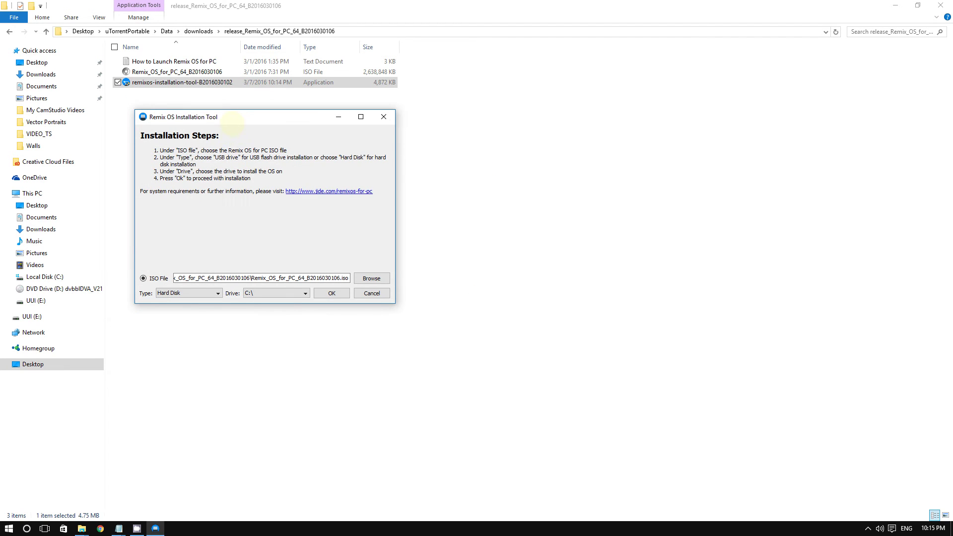
left_click_drag(233, 123, 270, 71)
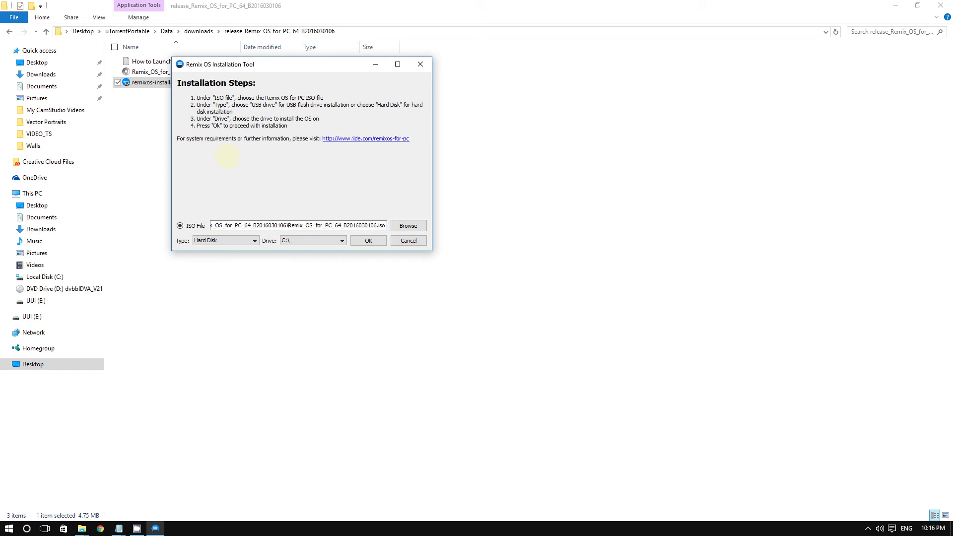
left_click_drag(232, 63, 220, 34)
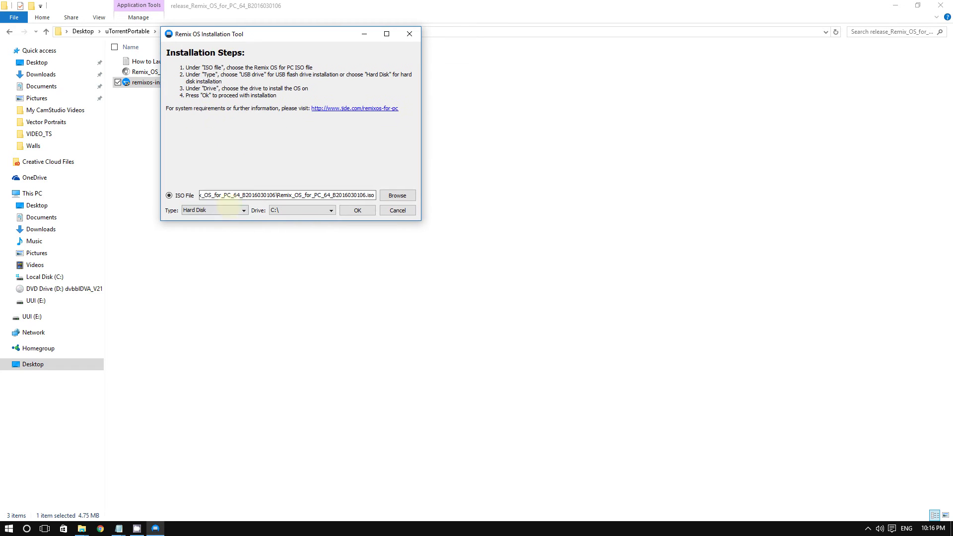
left_click(230, 211)
left_click(217, 195)
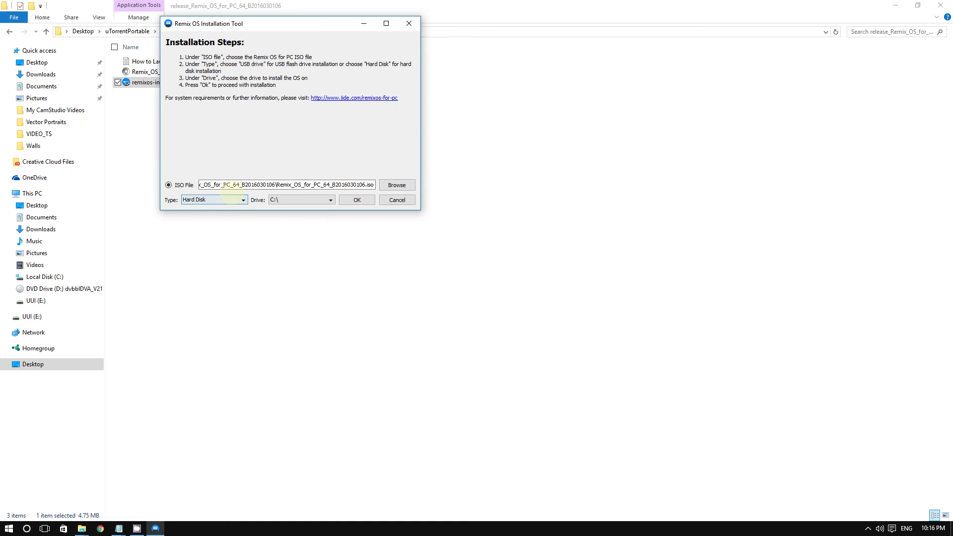
- Change the installation Type from Hard Disk to USB Drive, switching the target drive to E:\
left_click(226, 200)
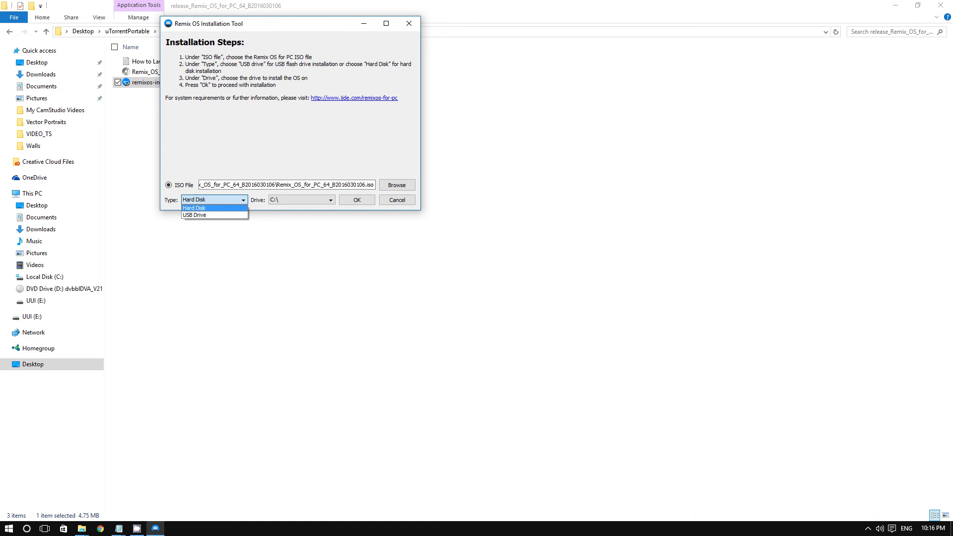
left_click(199, 208)
left_click(185, 182)
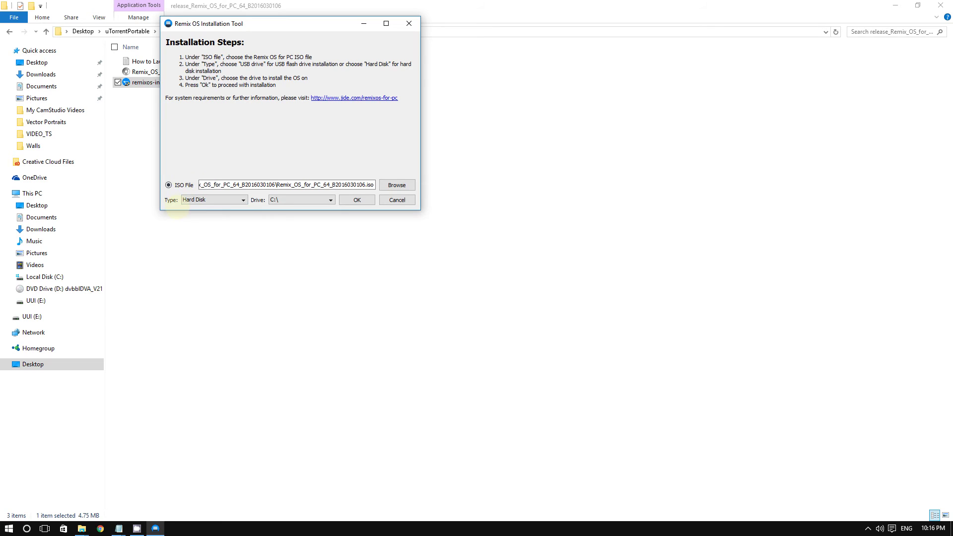
left_click(189, 200)
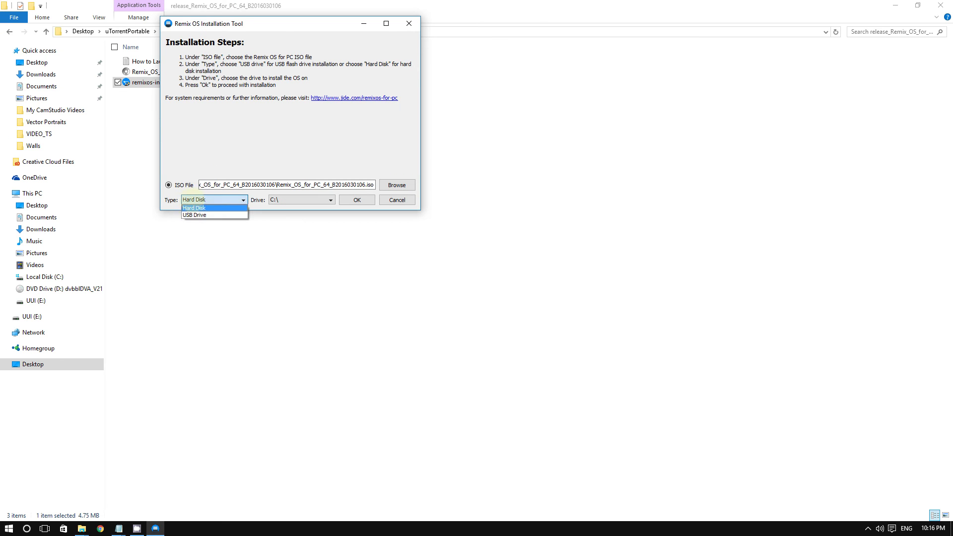
left_click(195, 215)
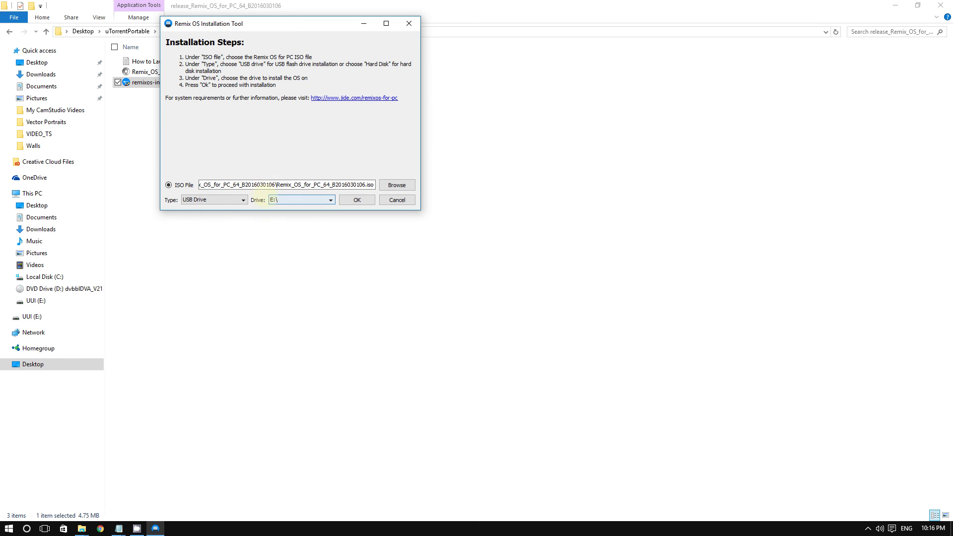
left_click(253, 185)
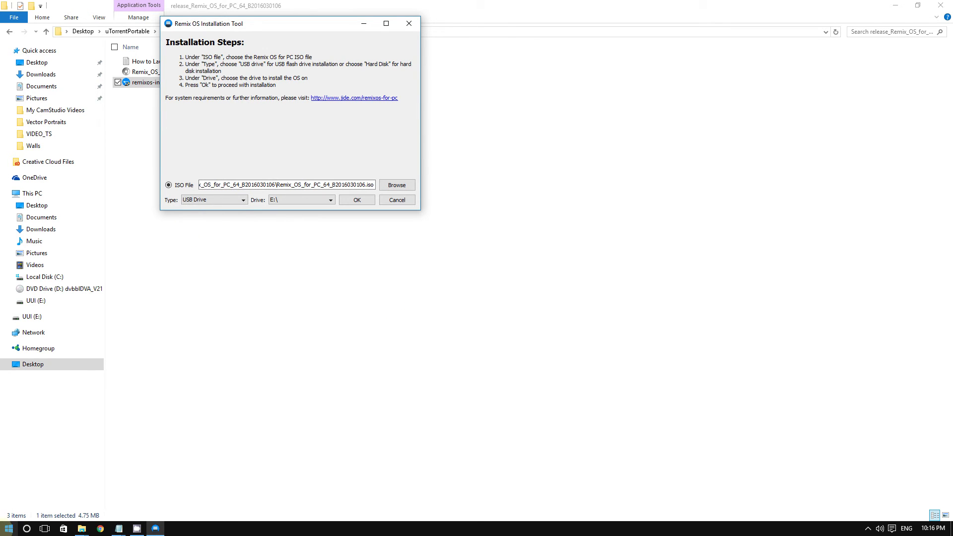
right_click(9, 528)
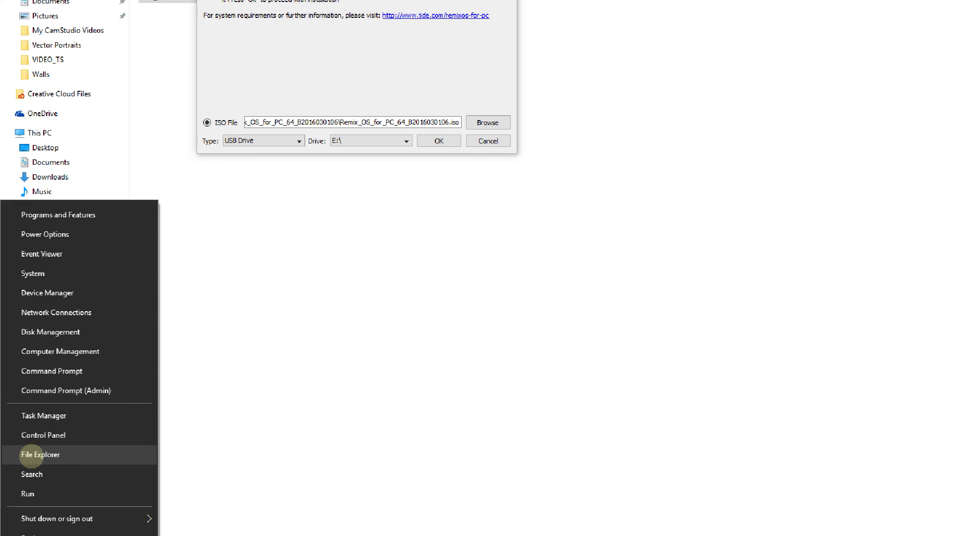
left_click(31, 455)
scroll(283, 343, "down", 3)
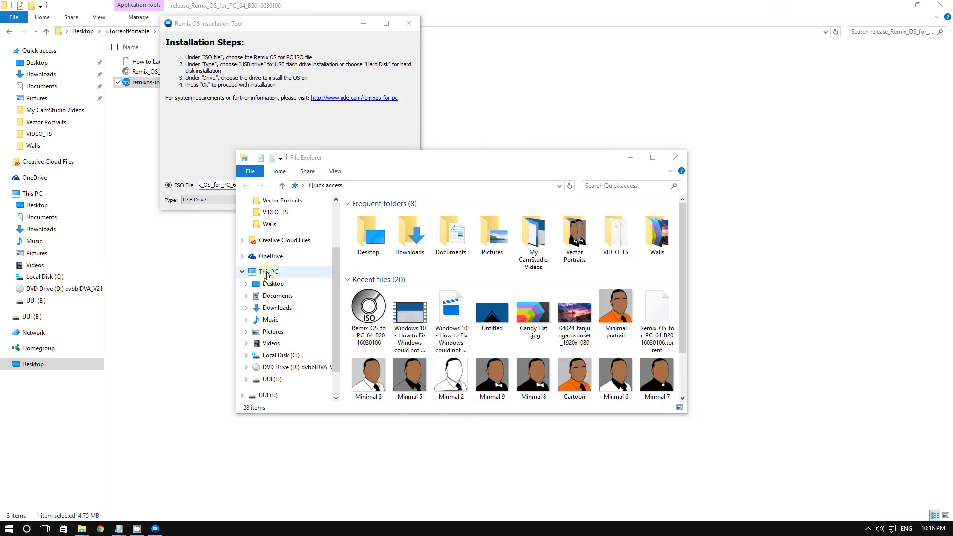
left_click(267, 273)
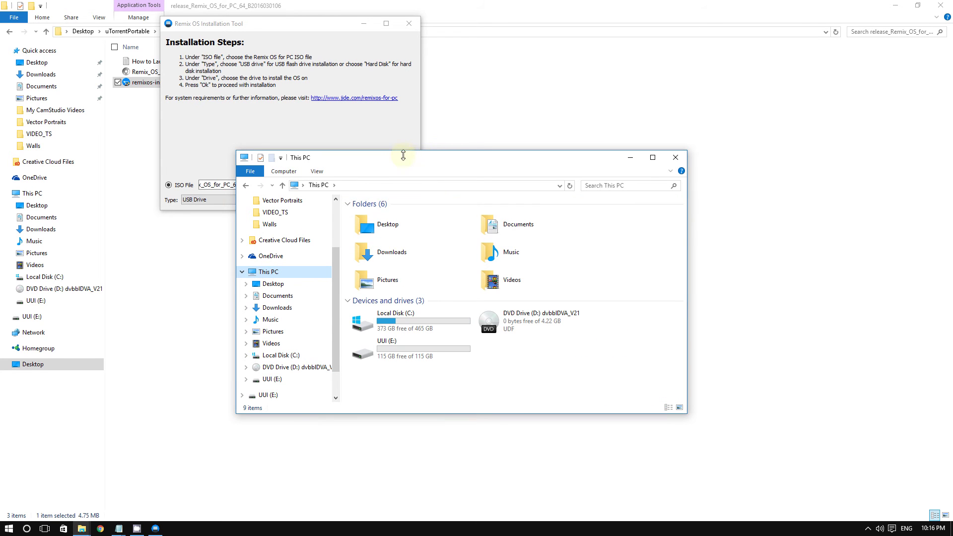
left_click_drag(355, 161, 231, 42)
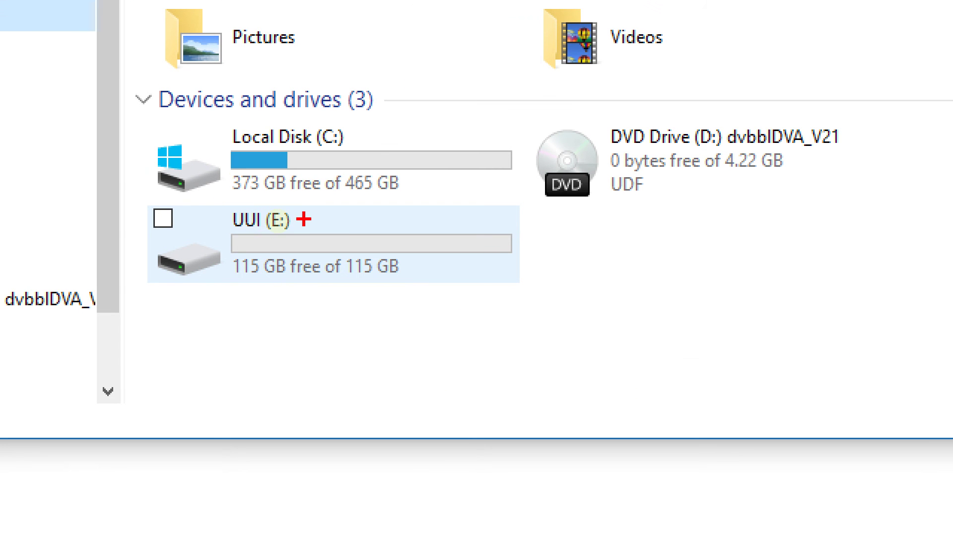
left_click_drag(308, 225, 335, 209)
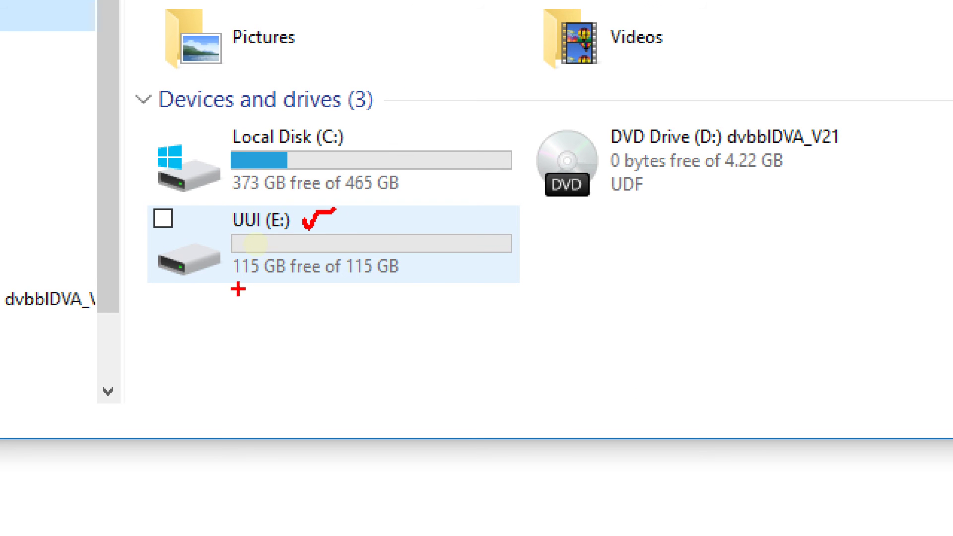
left_click_drag(237, 290, 369, 283)
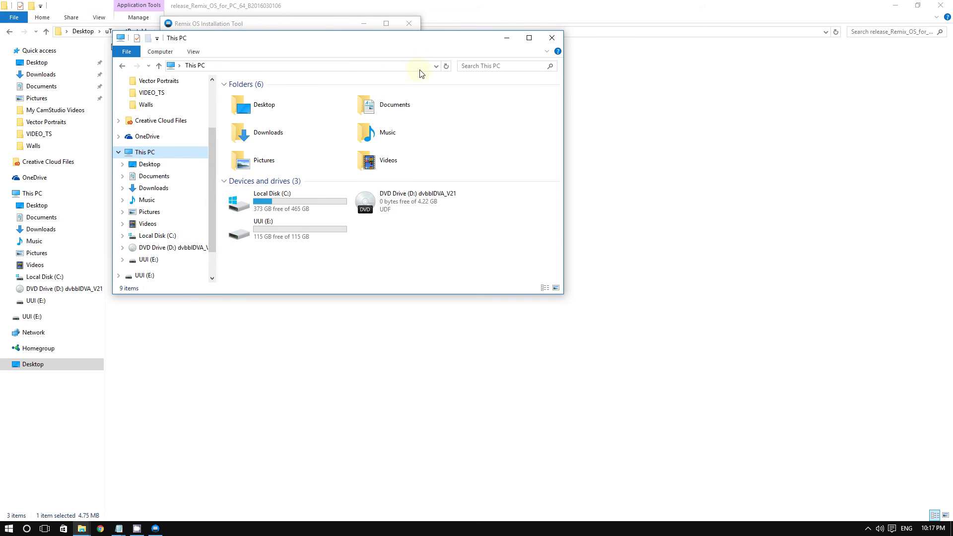
left_click_drag(393, 51, 743, 96)
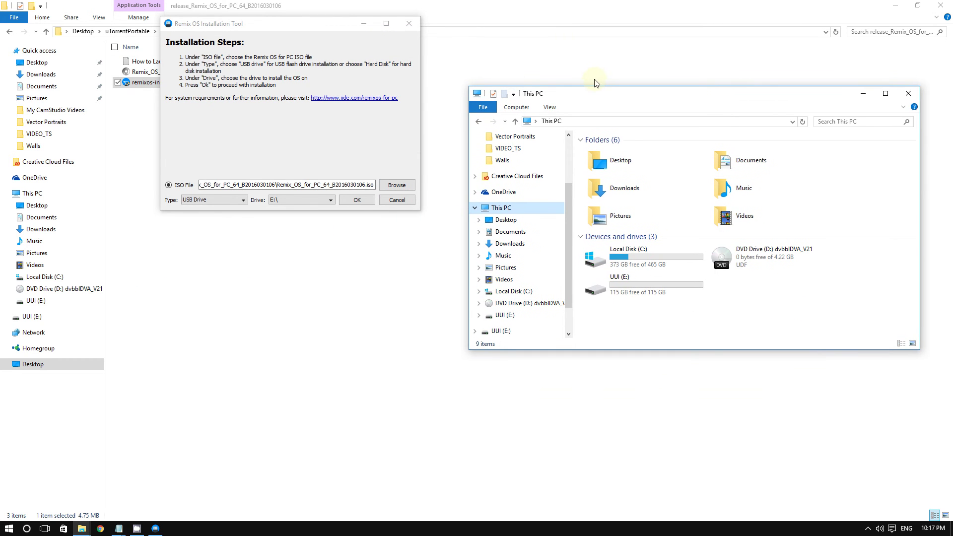
- Close the This PC window and start the USB installation, bringing up the erase warning
left_click(909, 94)
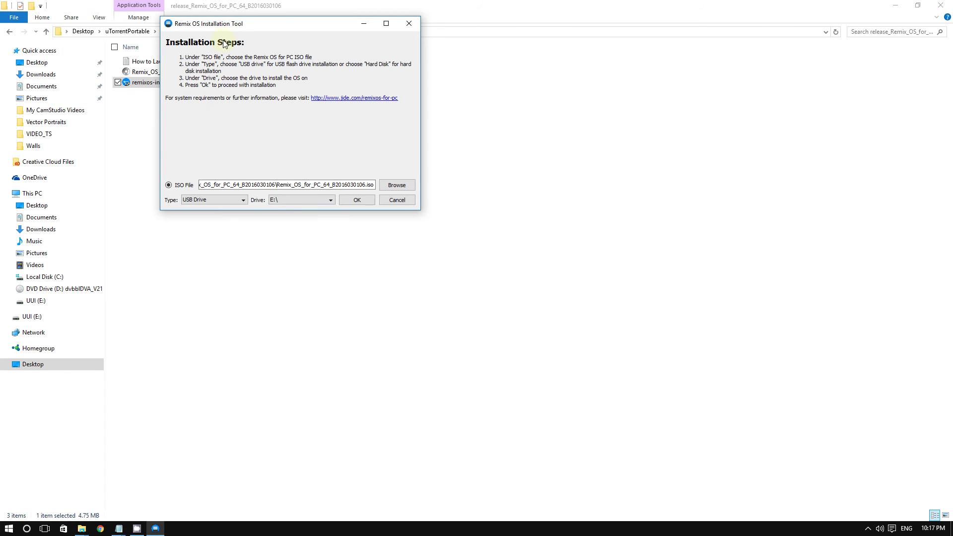
left_click_drag(236, 23, 296, 45)
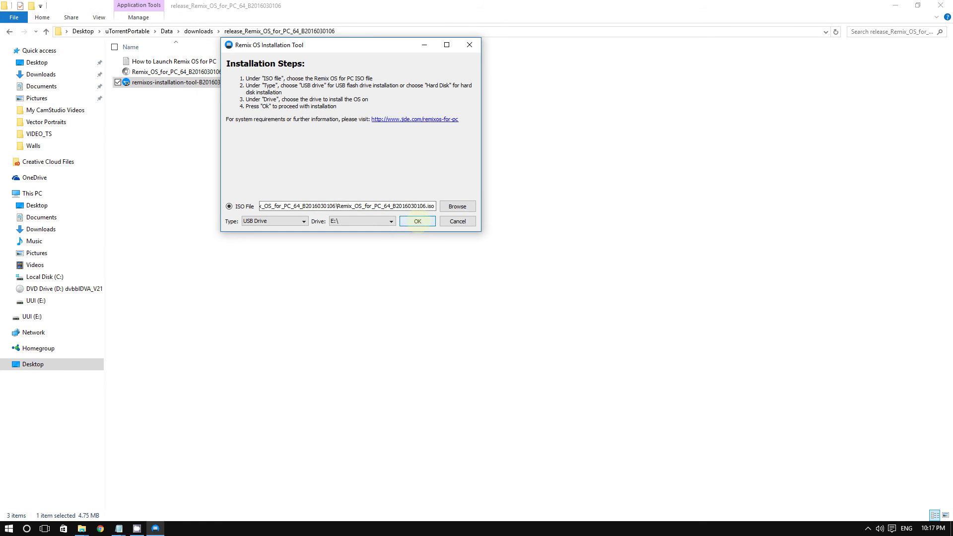
left_click(418, 222)
left_click_drag(455, 226, 294, 100)
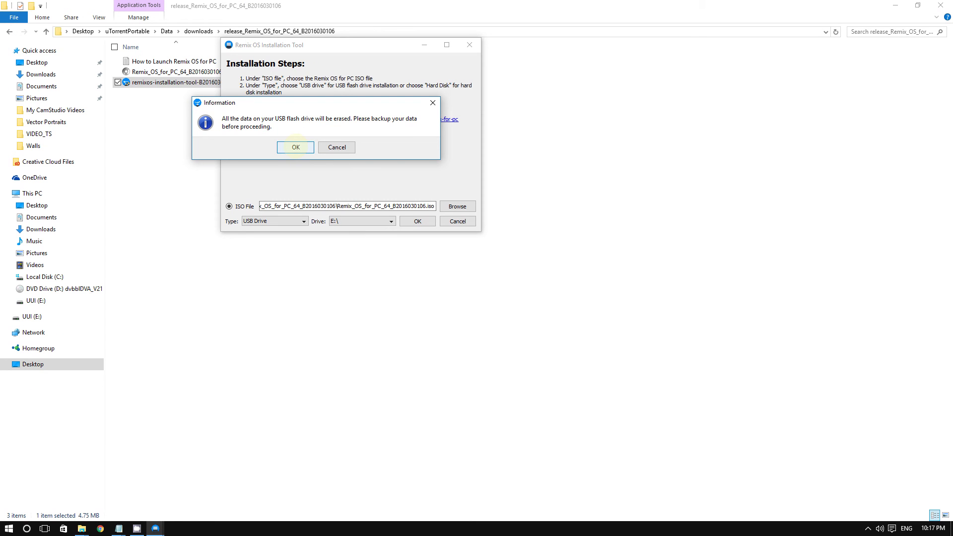
- Accept the erase warning so Remix OS files begin copying to E:\
left_click(298, 148)
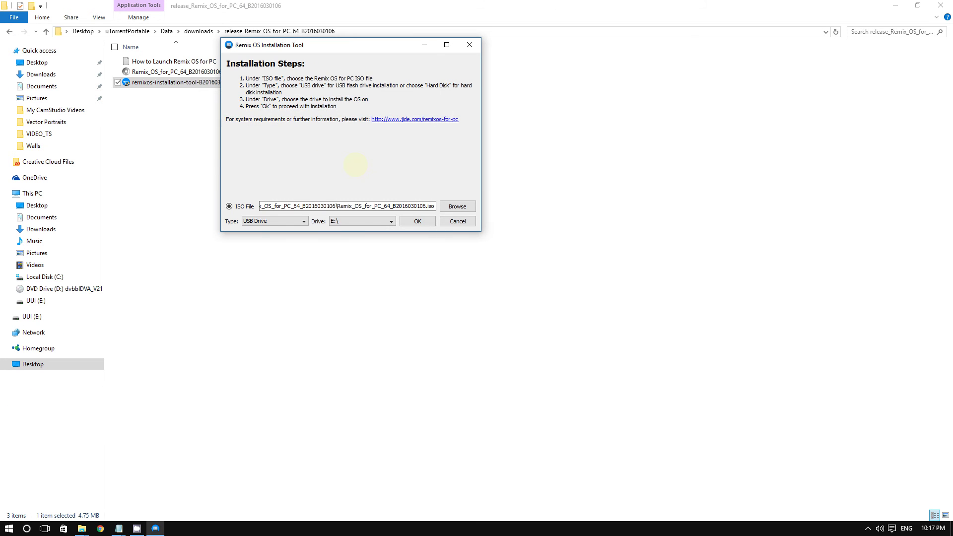